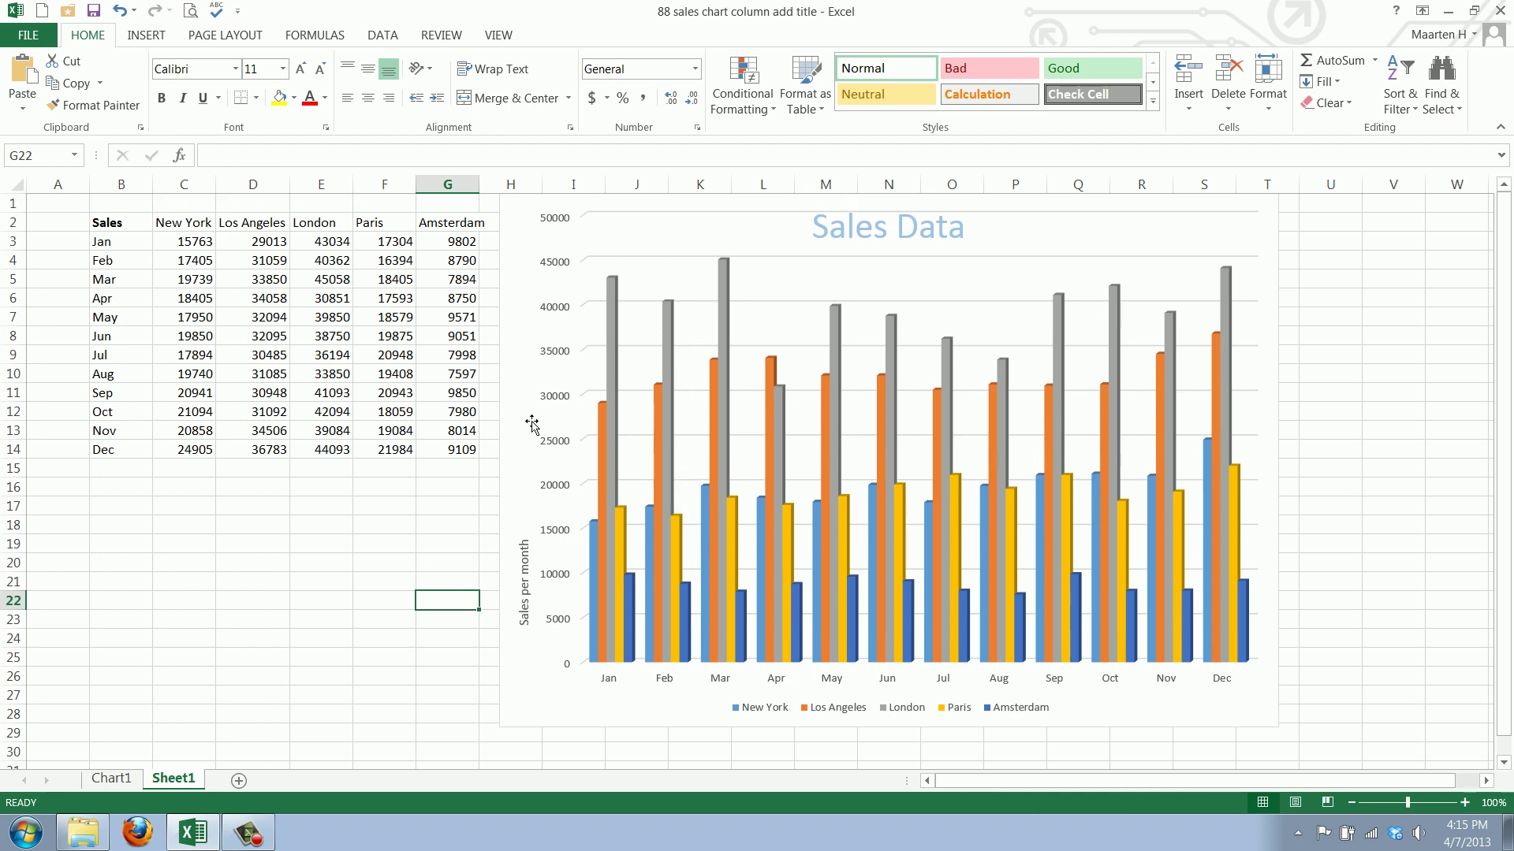
Move the Sales Data chart slightly lower and bring up the Add Chart Element gridline choices.
left_click_drag(517, 496, 515, 541)
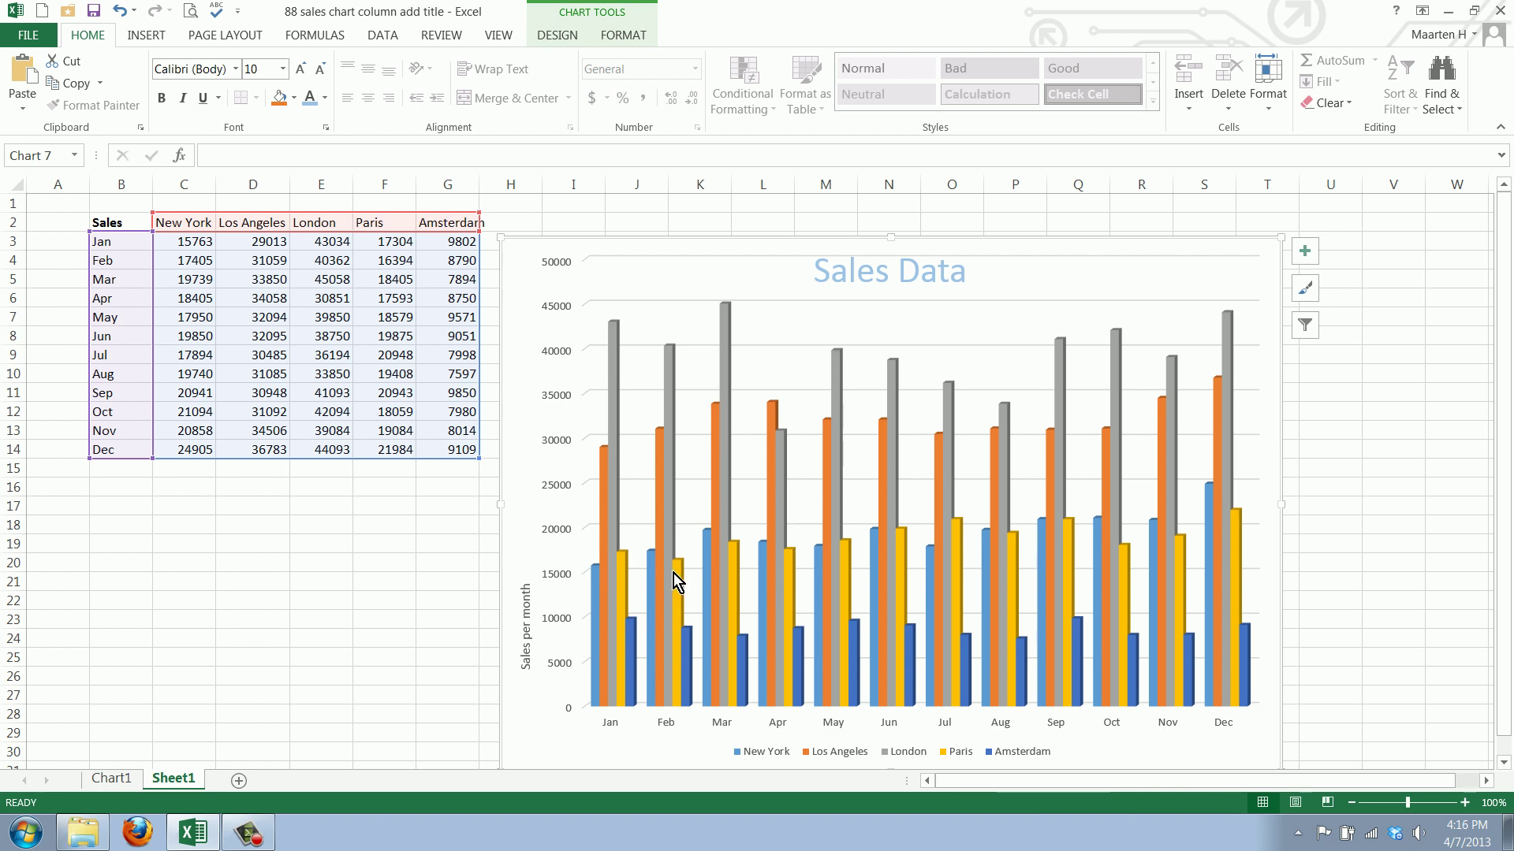
left_click(568, 31)
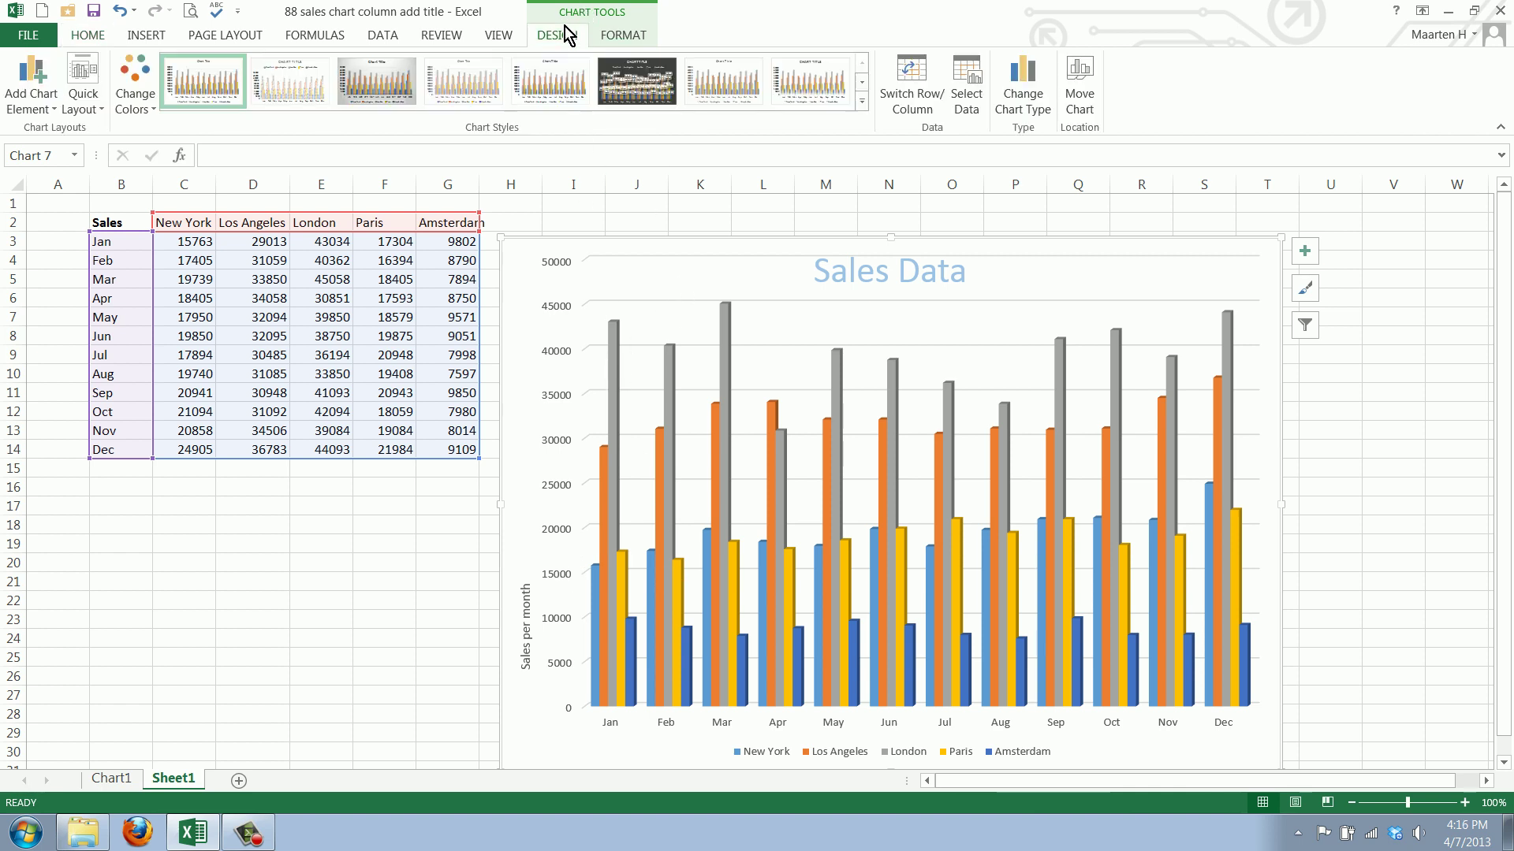
left_click(54, 86)
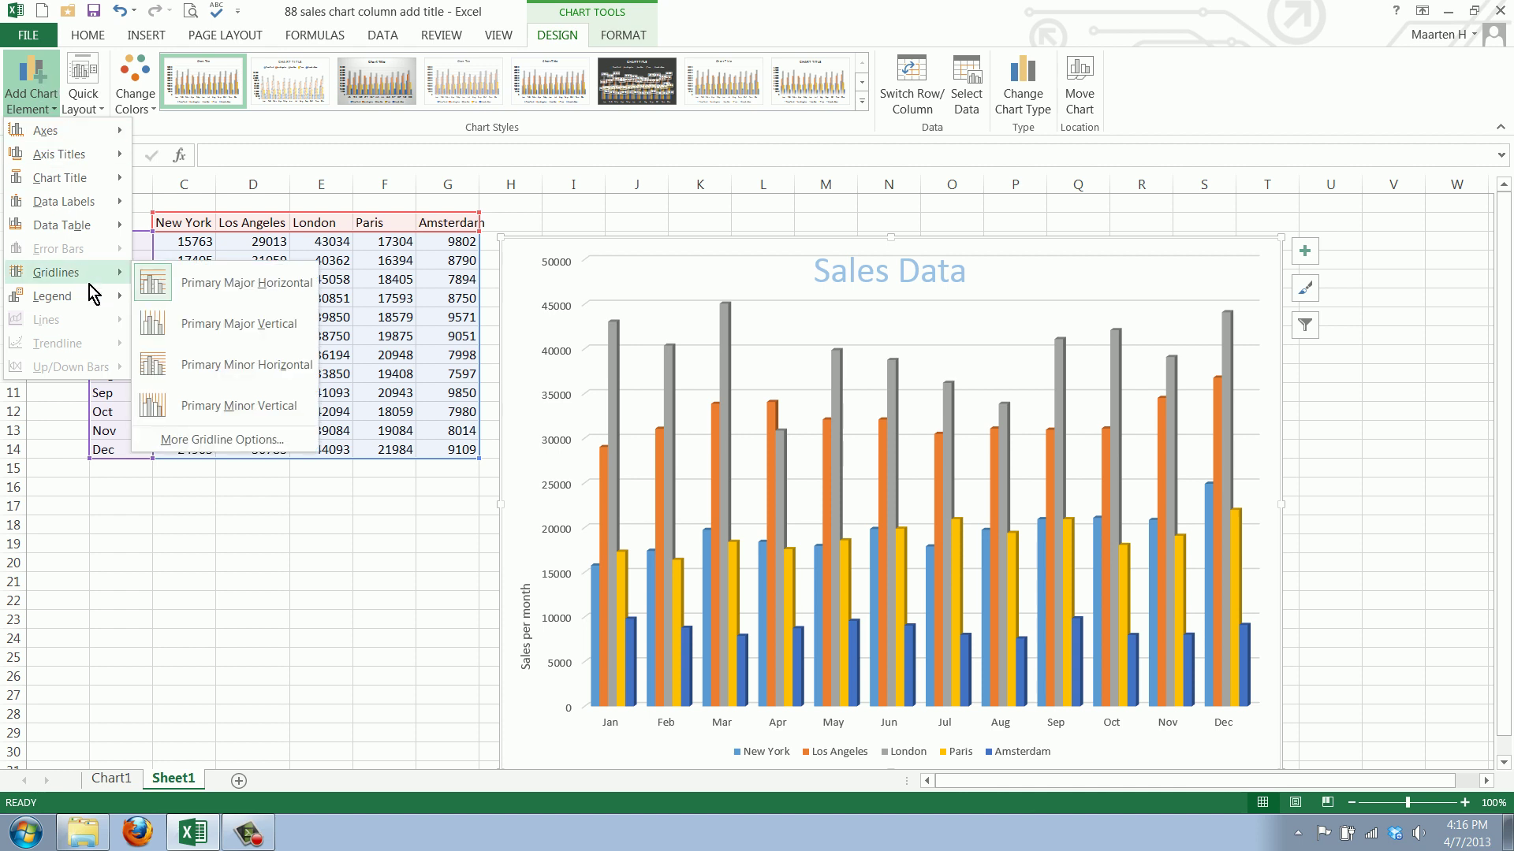
mouse_move(56, 272)
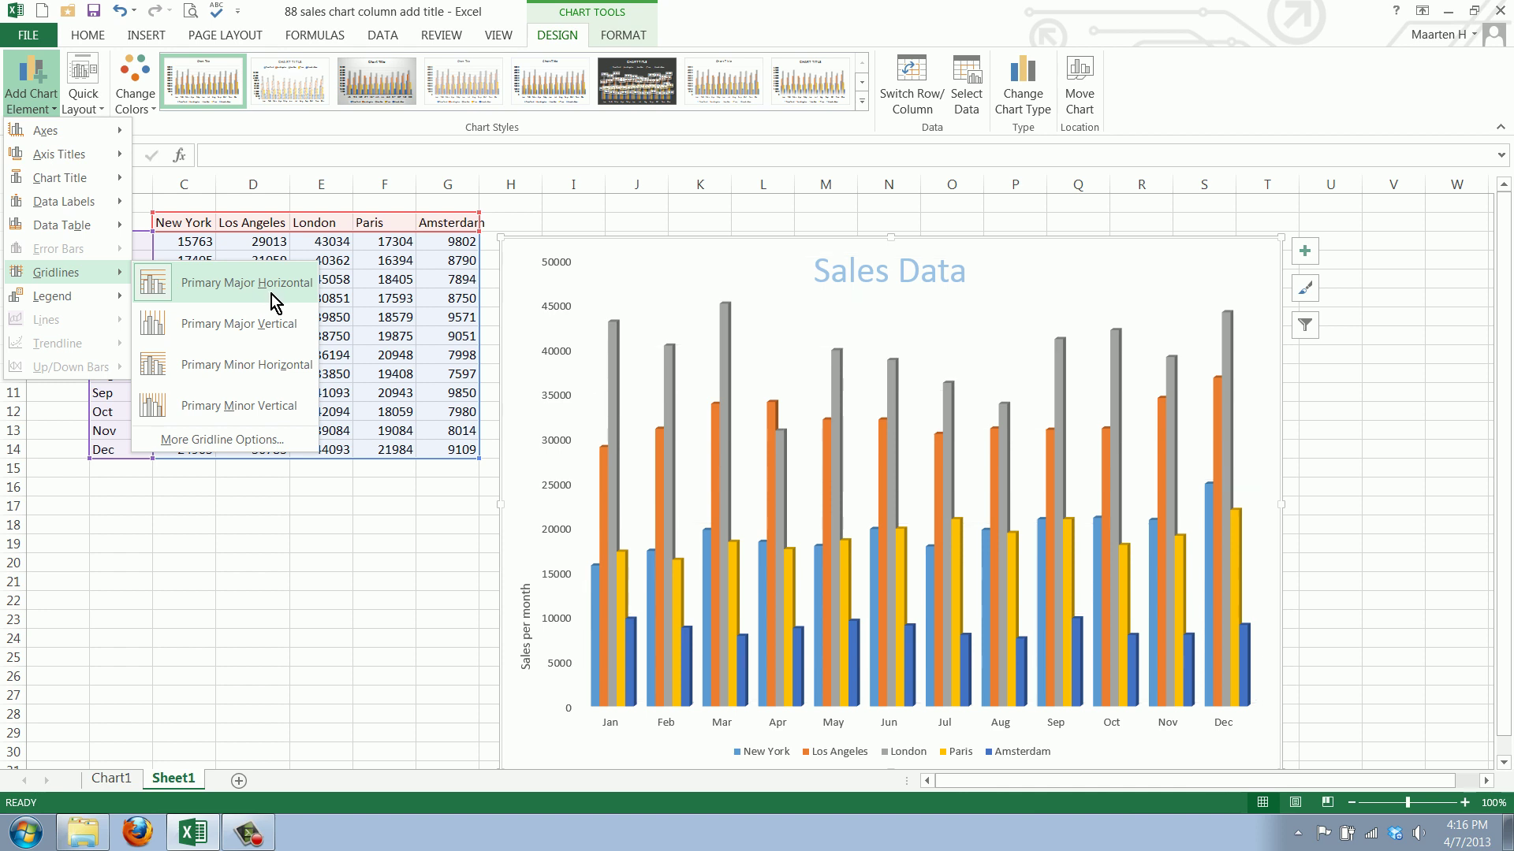
Add minor horizontal, primary major vertical and primary minor vertical gridlines to the Sales Data chart.
left_click(252, 363)
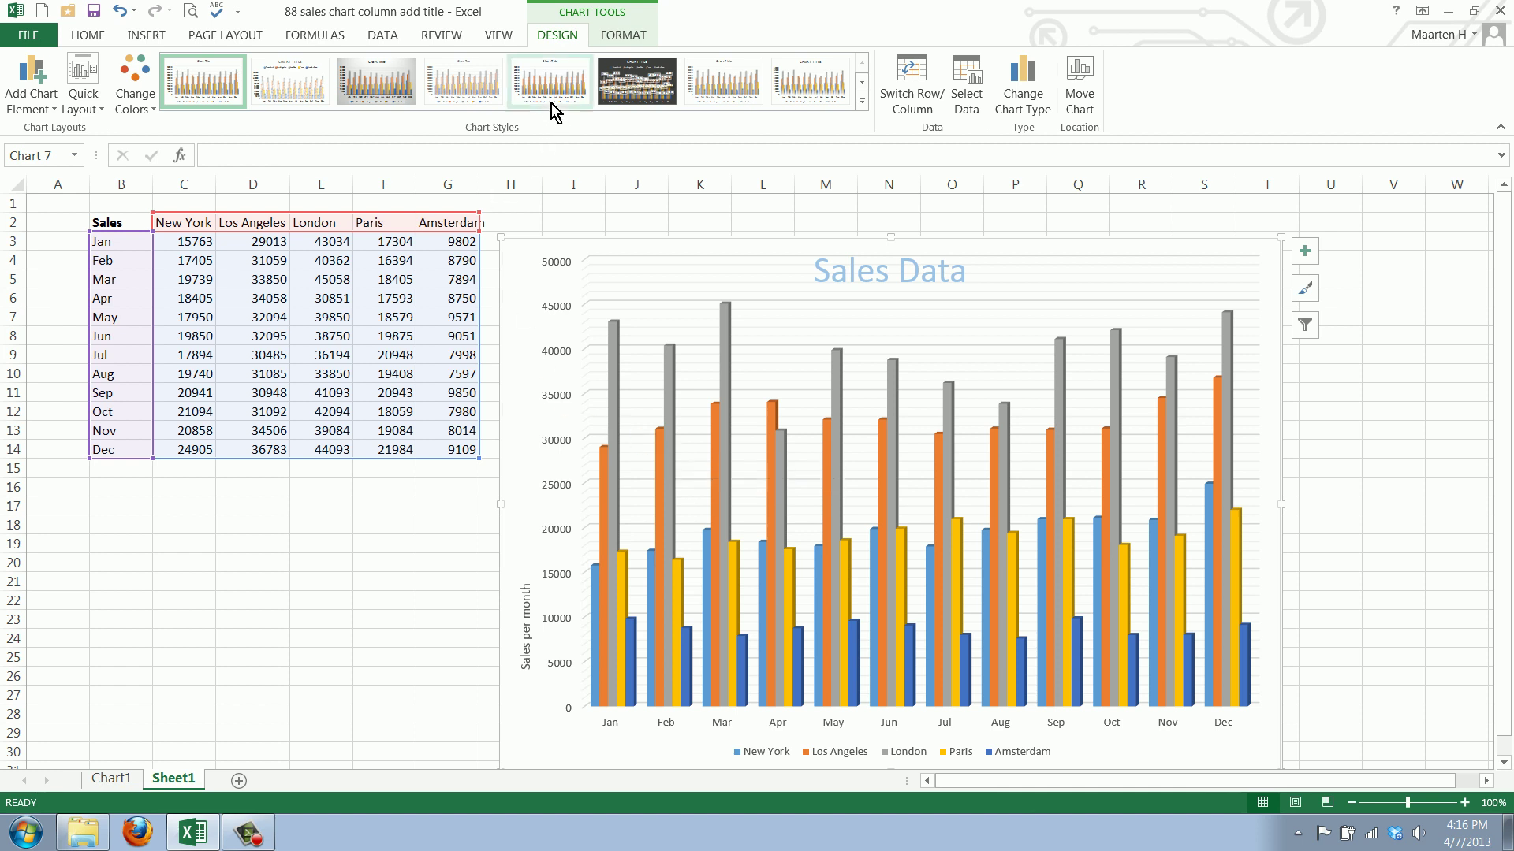
left_click(32, 104)
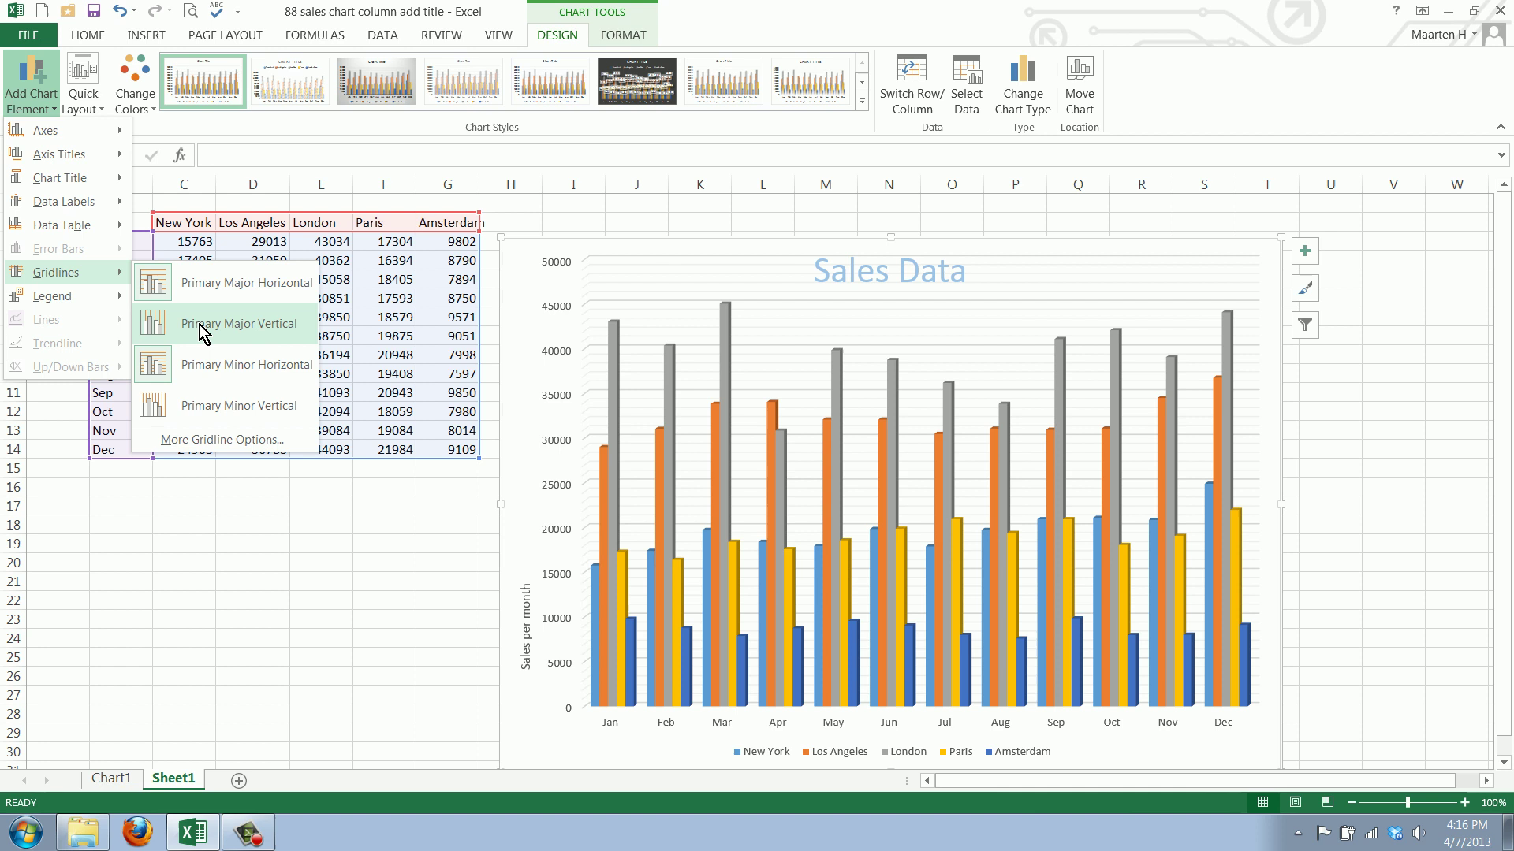
left_click(197, 323)
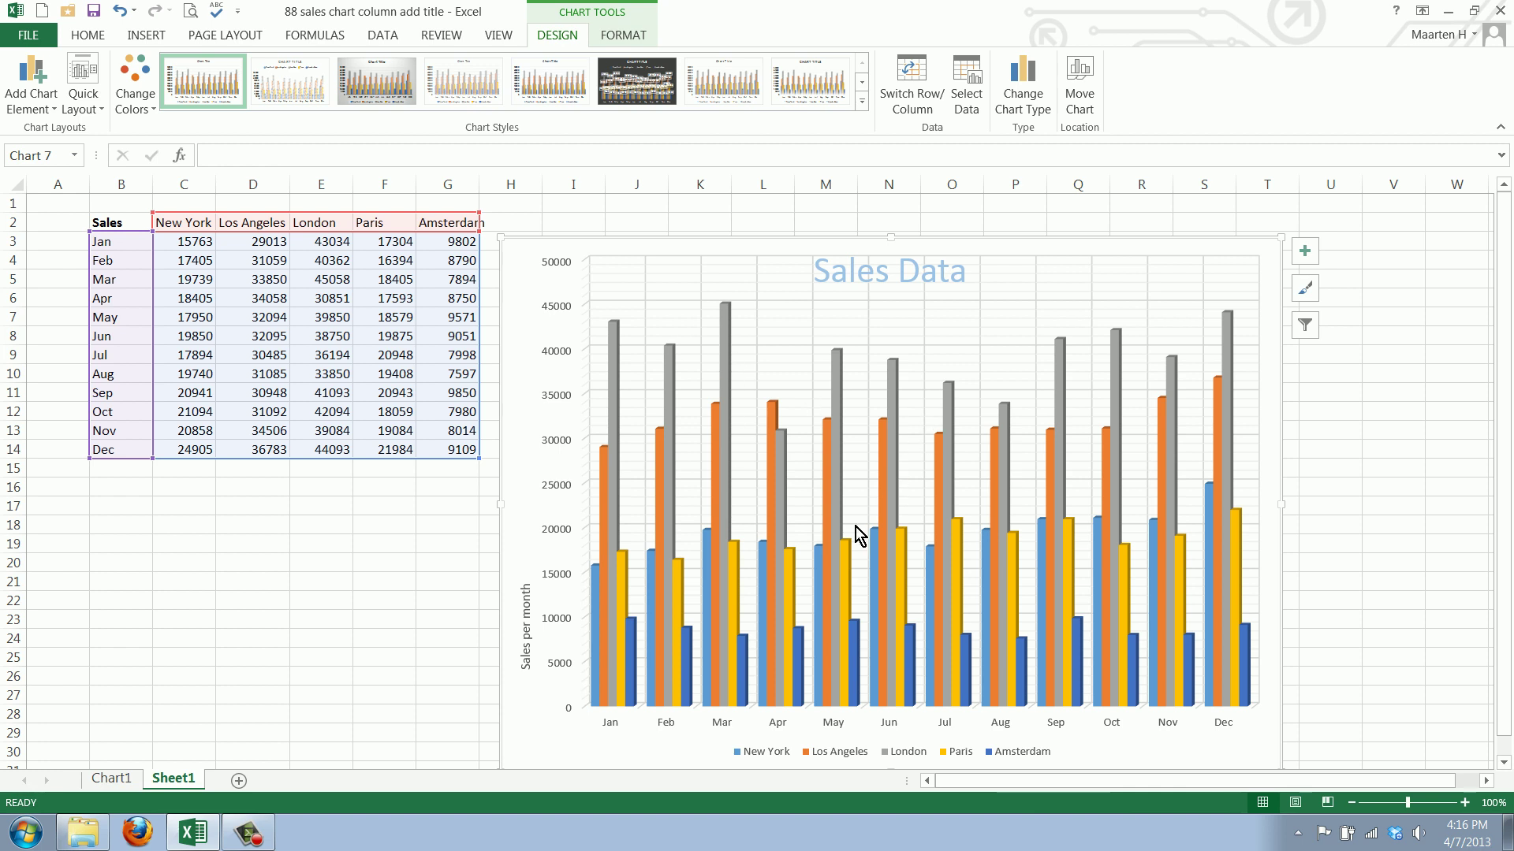
left_click(33, 84)
mouse_move(60, 272)
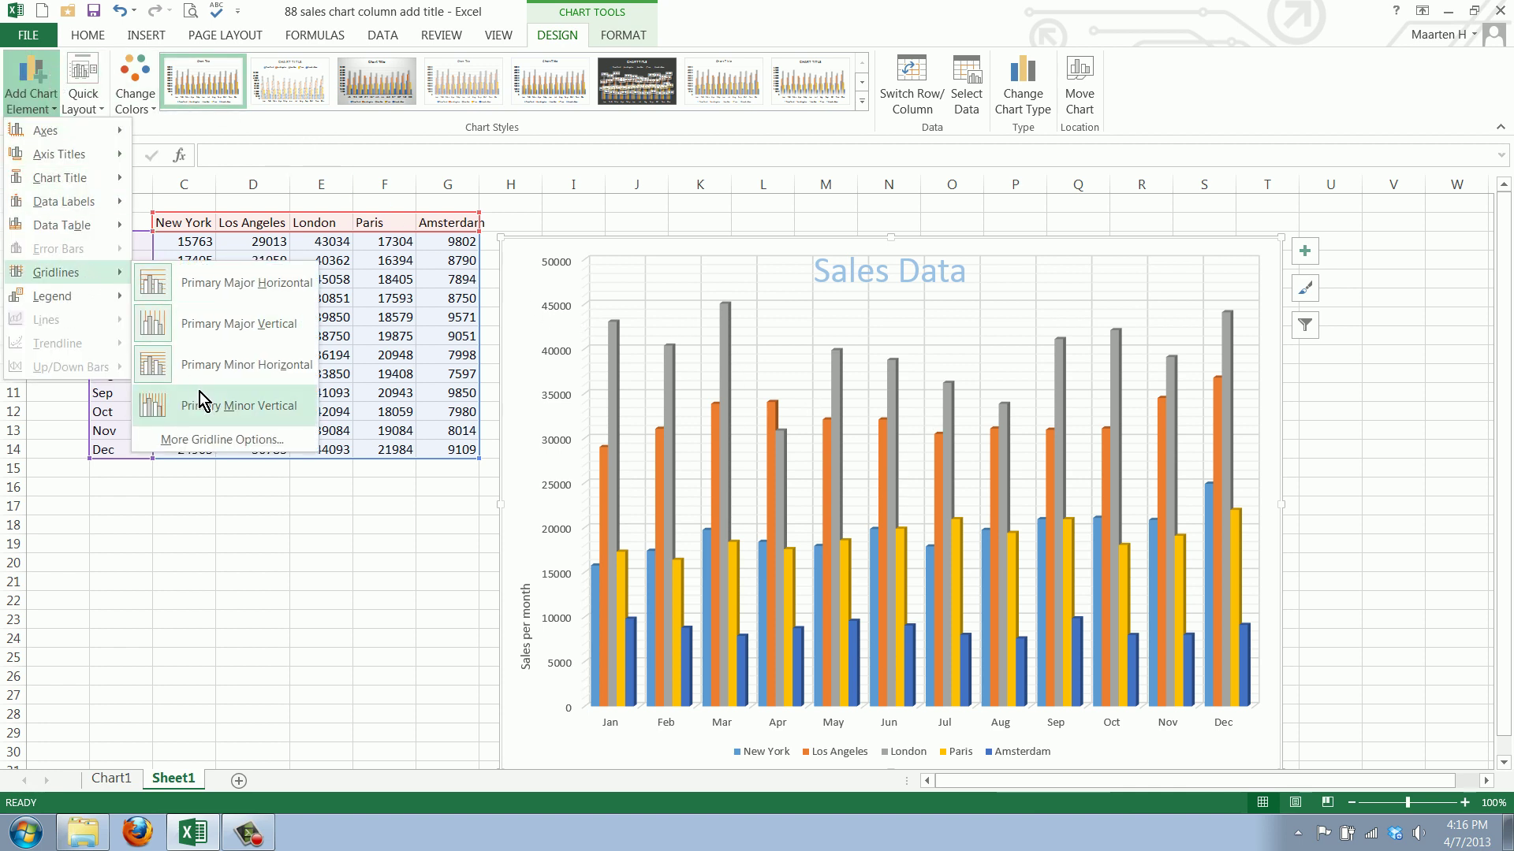
left_click(224, 419)
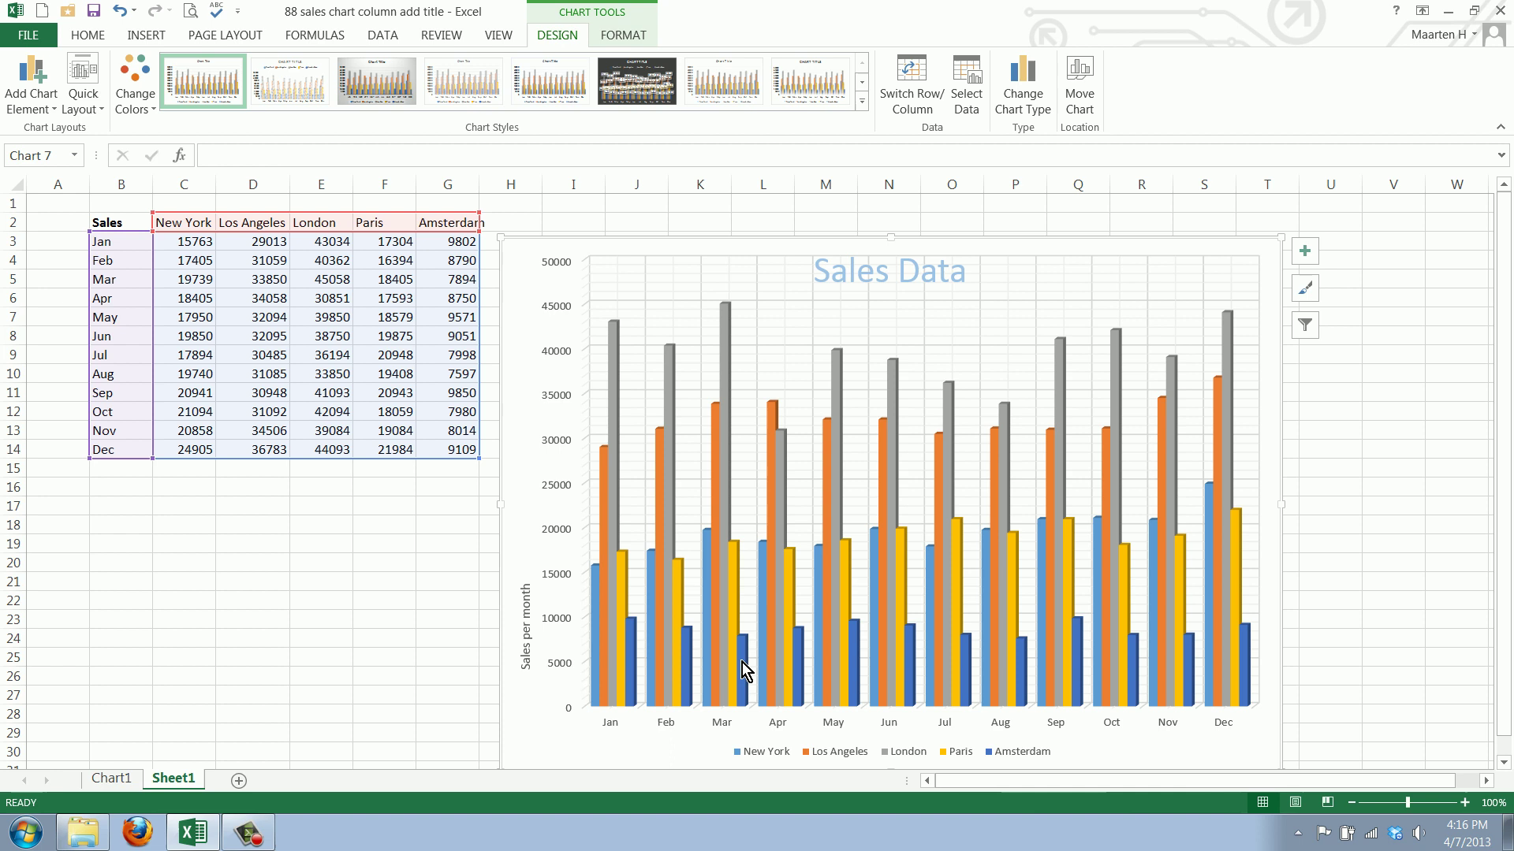
Toggle Primary Minor Horizontal gridlines, which removes them and leaves major horizontal and vertical gridlines.
left_click(34, 101)
mouse_move(66, 273)
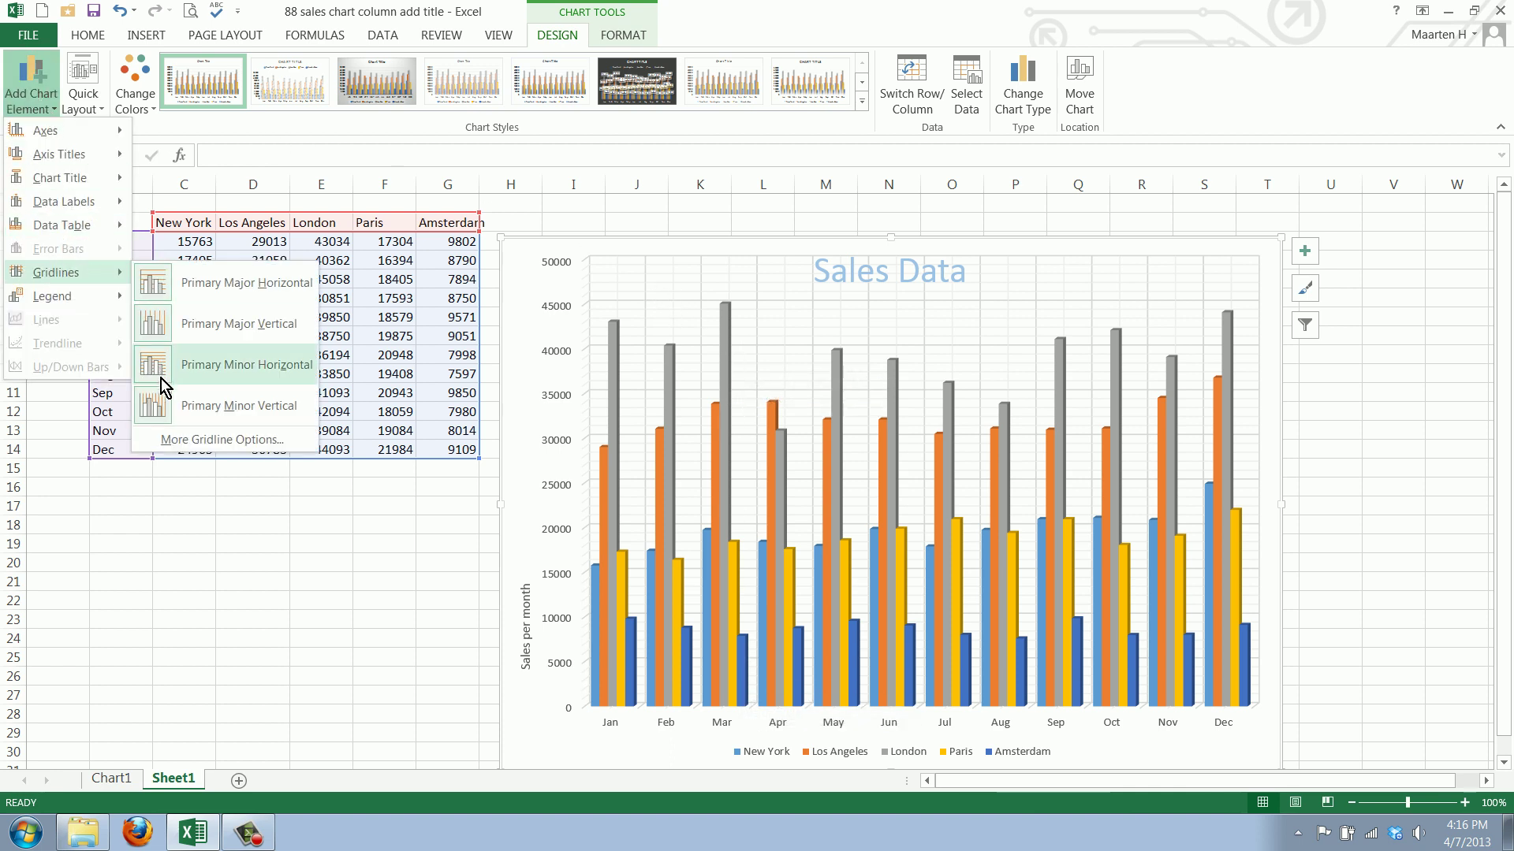
left_click(159, 402)
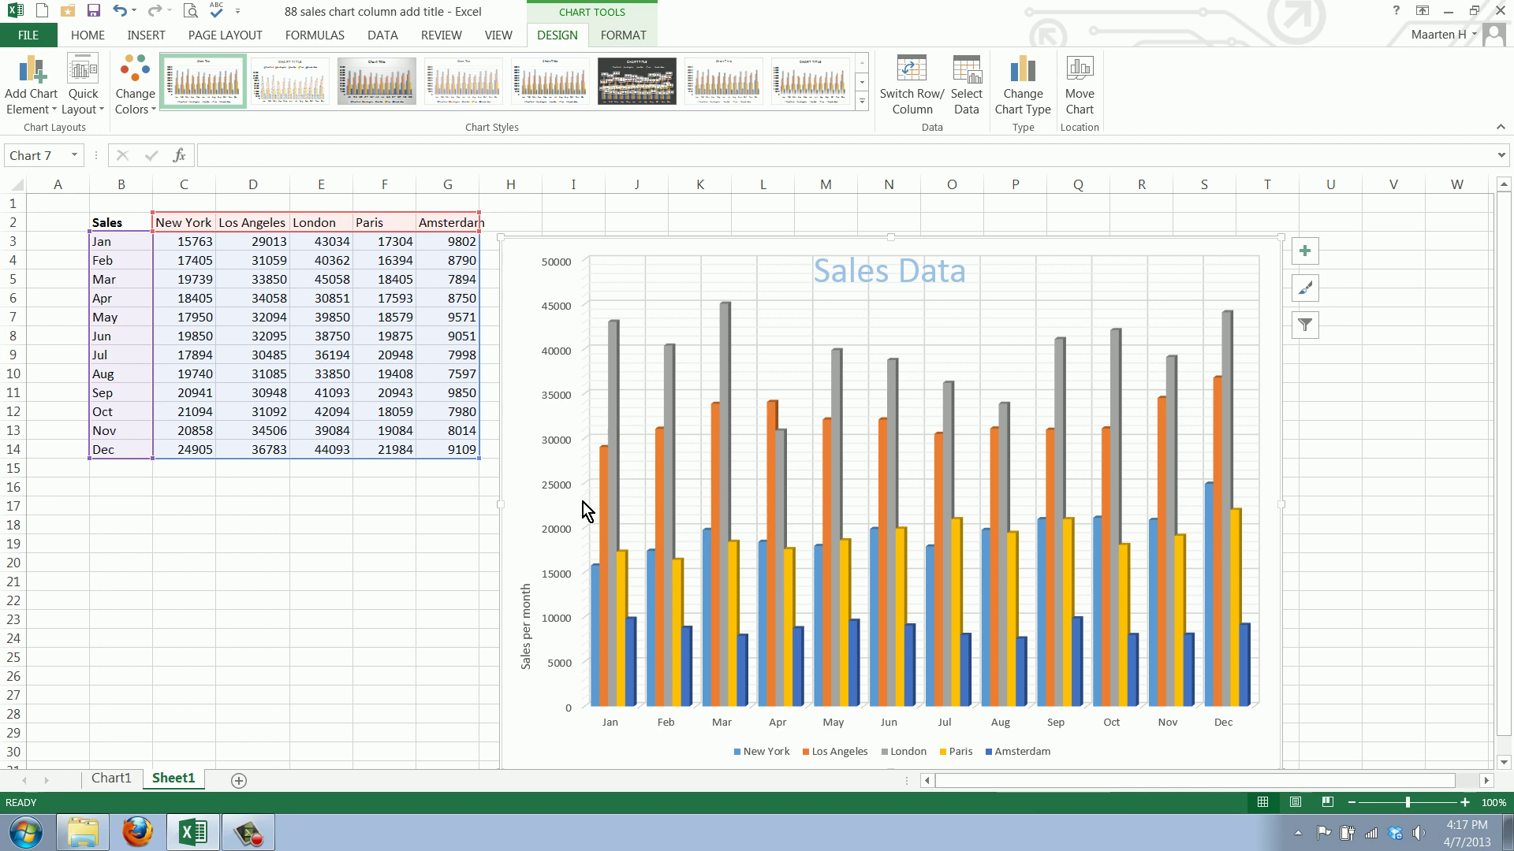
Format the vertical value axis with a minor unit of 500.
left_click(555, 312)
right_click(556, 312)
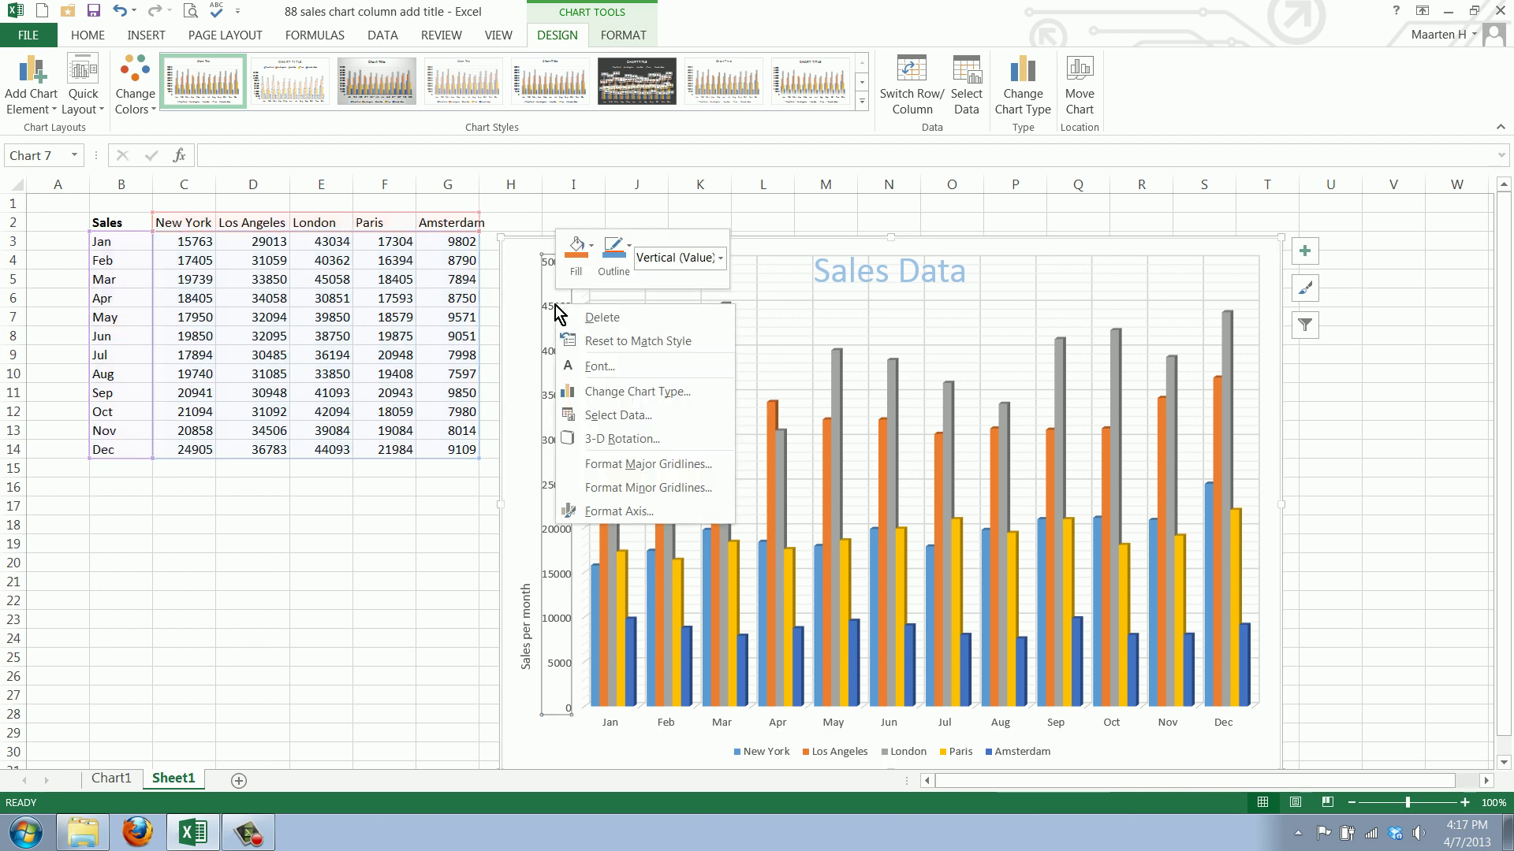
left_click(575, 507)
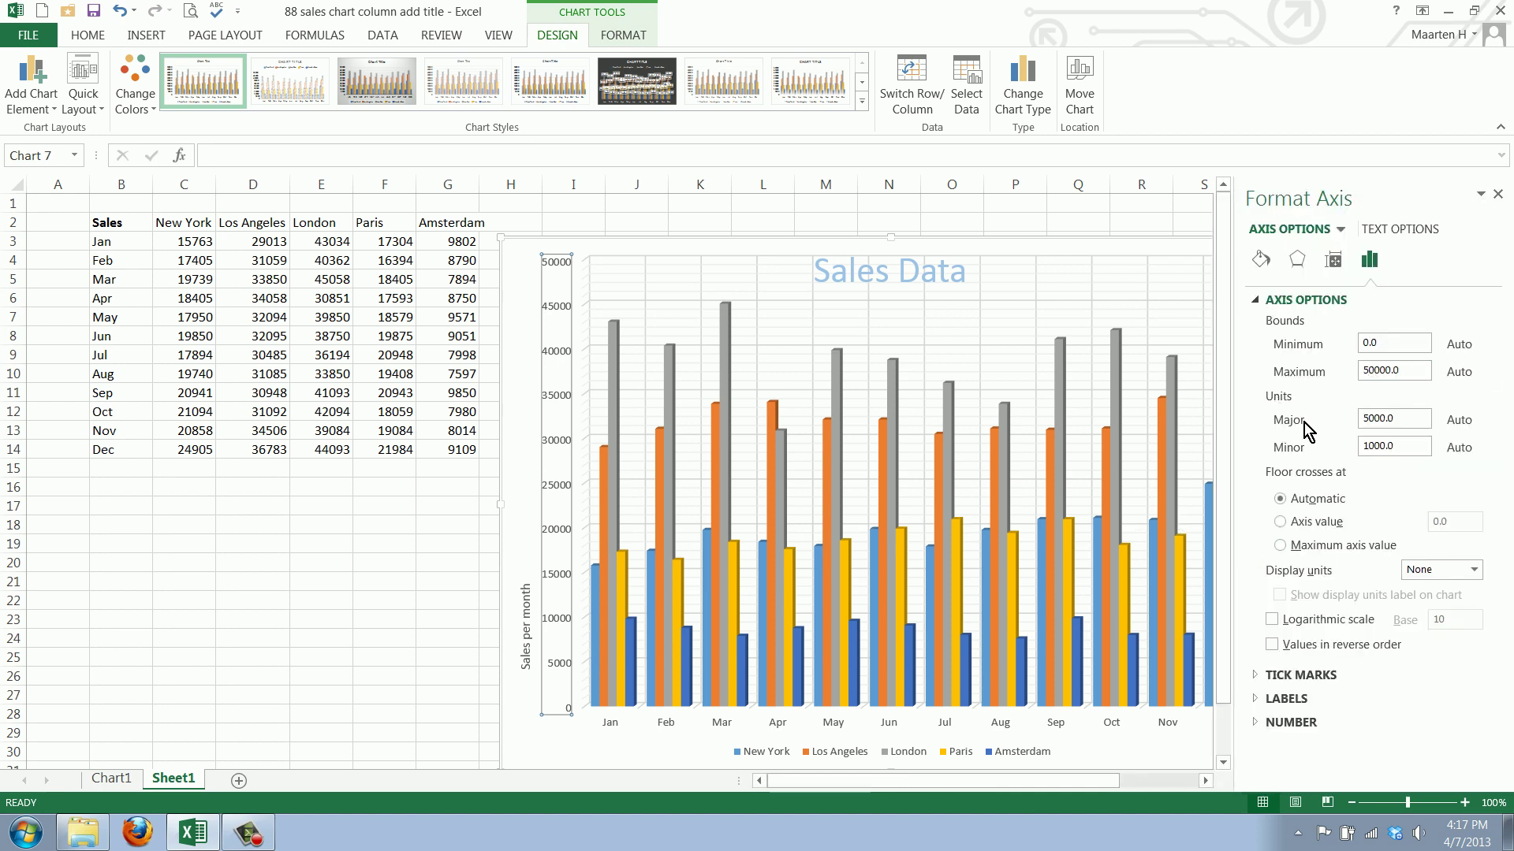
left_click_drag(1362, 446, 1386, 446)
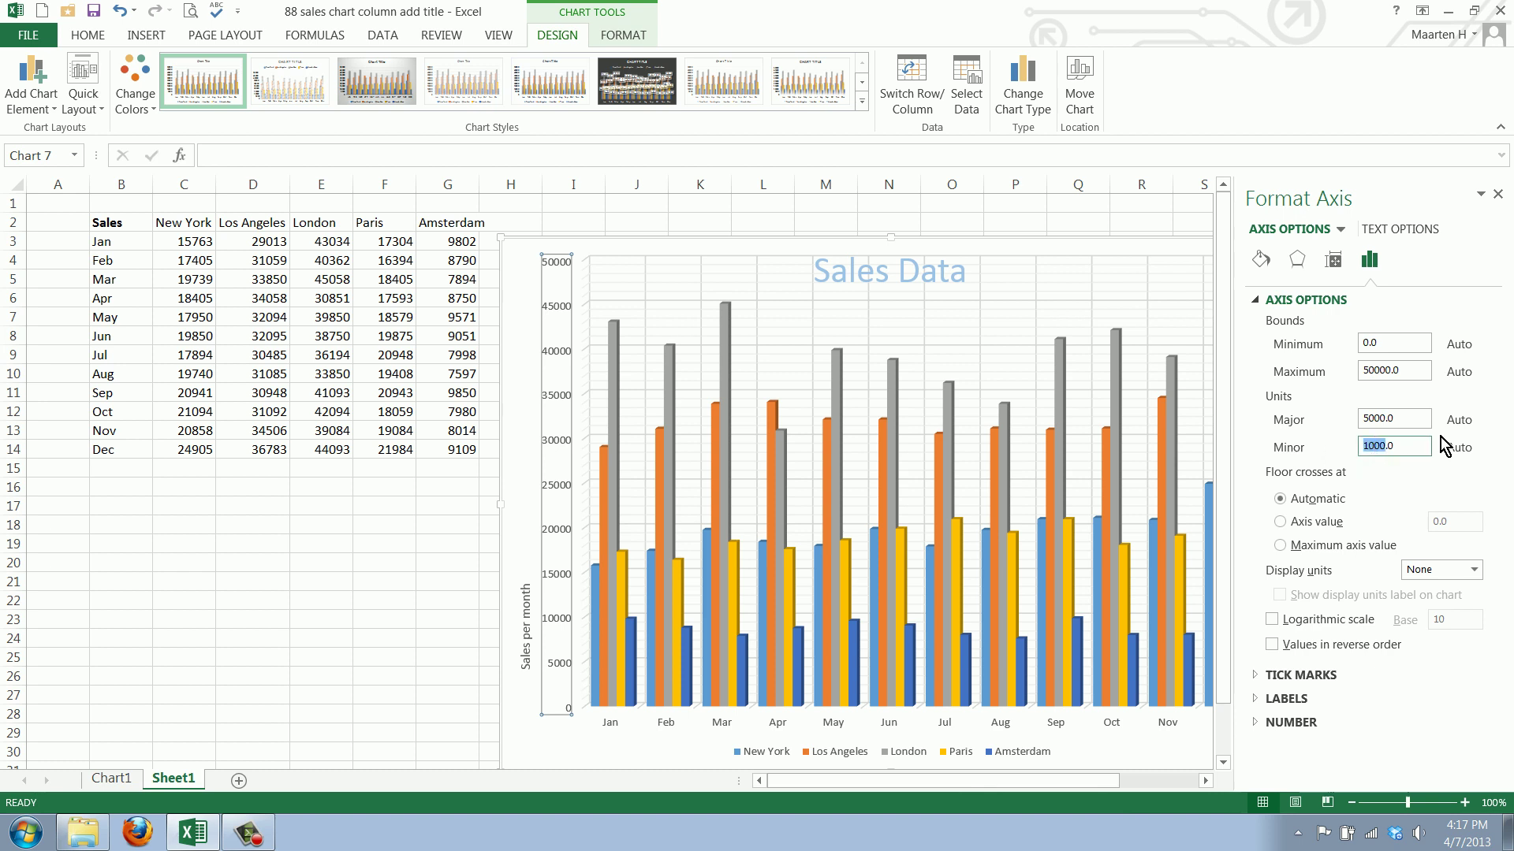
type("50")
left_click(1409, 419)
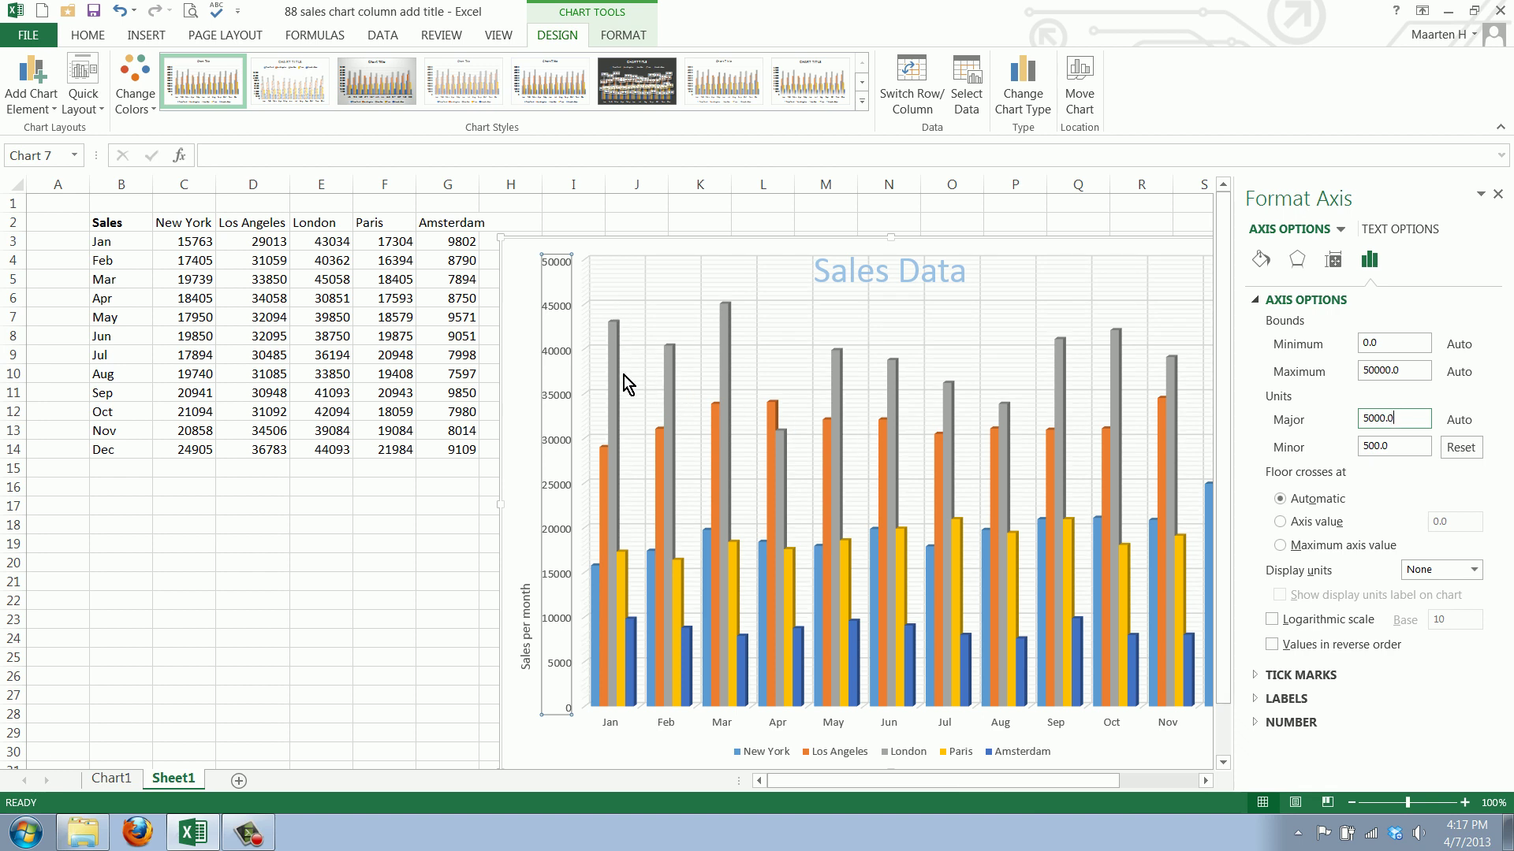
Change the vertical axis Major units value to 10000 and commit it.
left_click_drag(1362, 419, 1386, 419)
type("100")
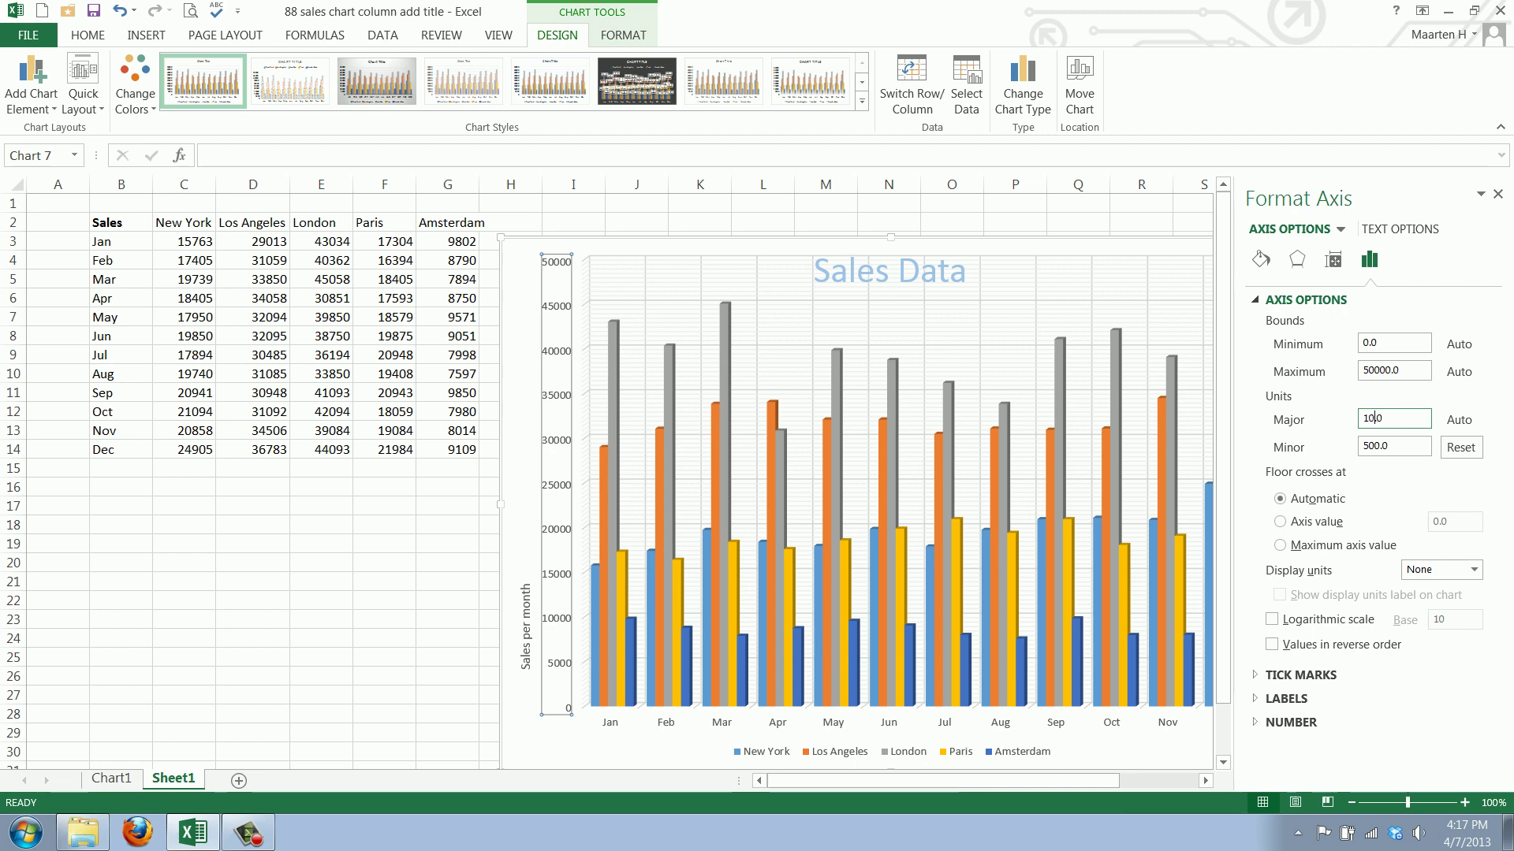
type("00")
left_click(1396, 441)
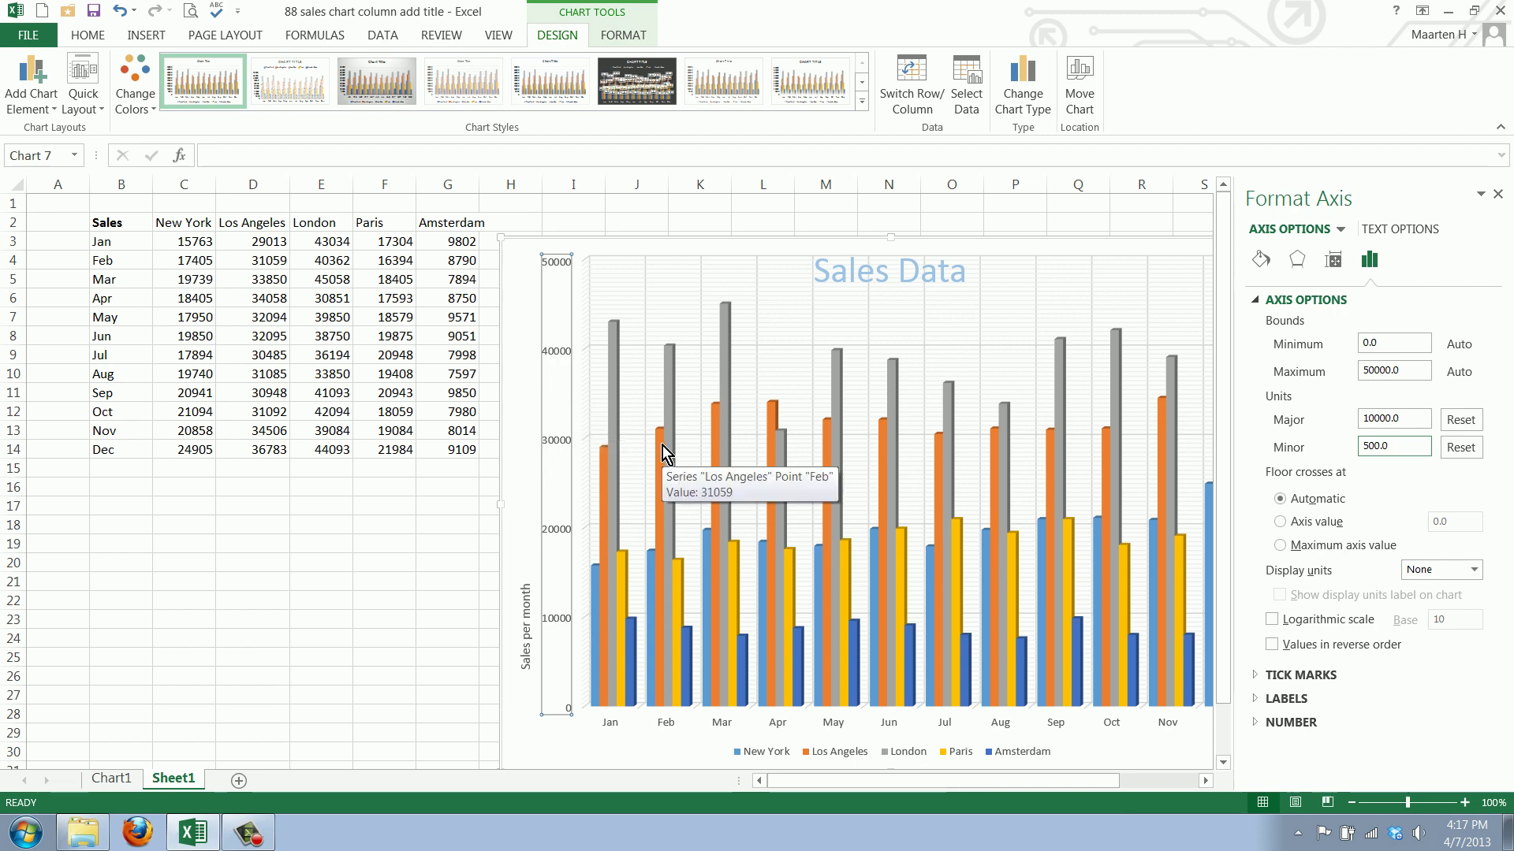
Deselect the Sales Data chart, then reselect its whole chart area for formatting.
left_click(469, 523)
left_click(529, 508)
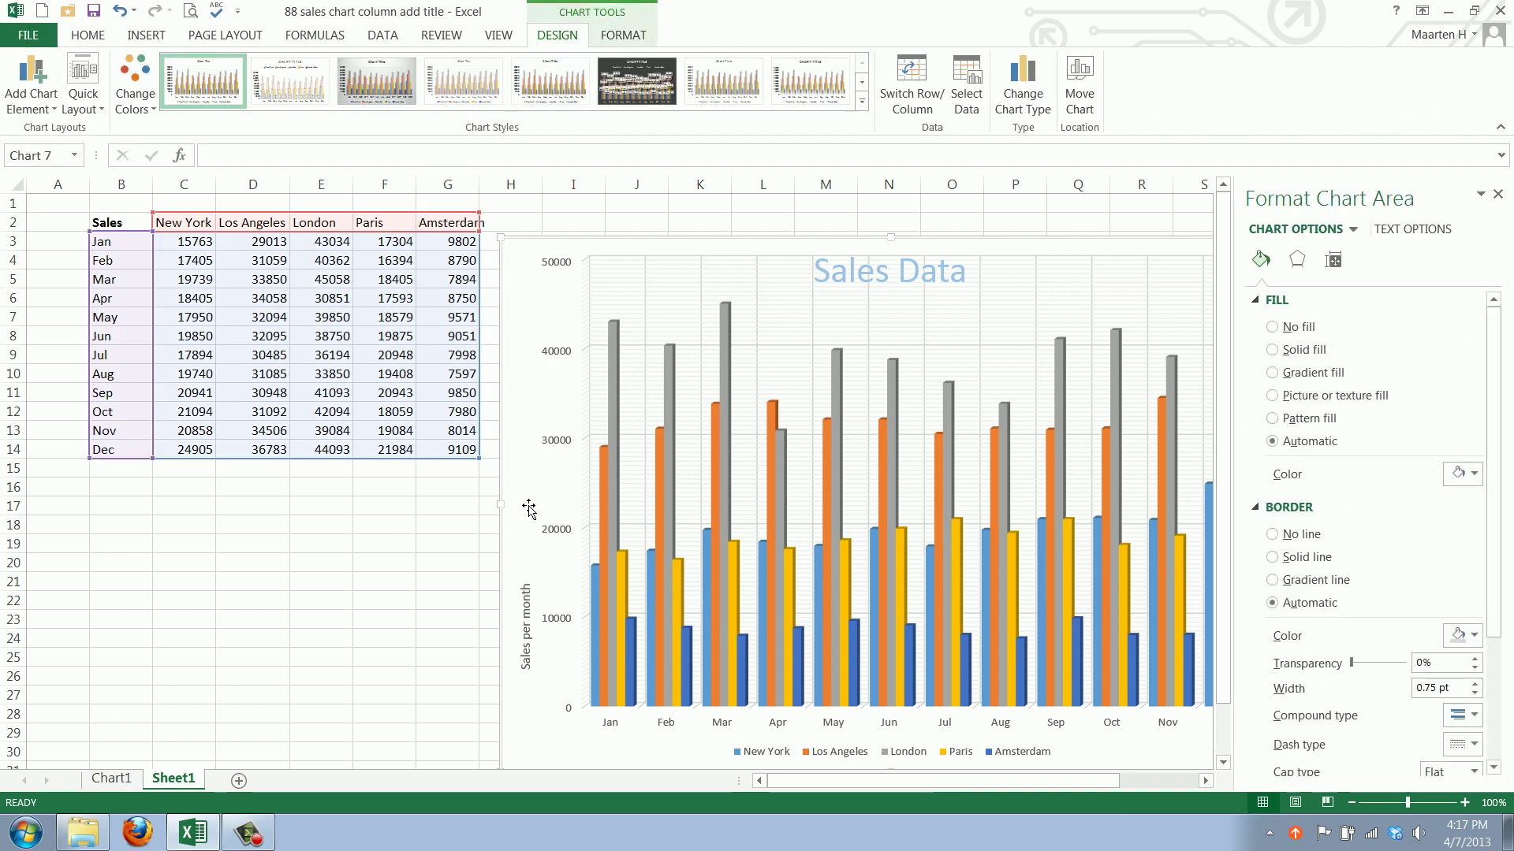